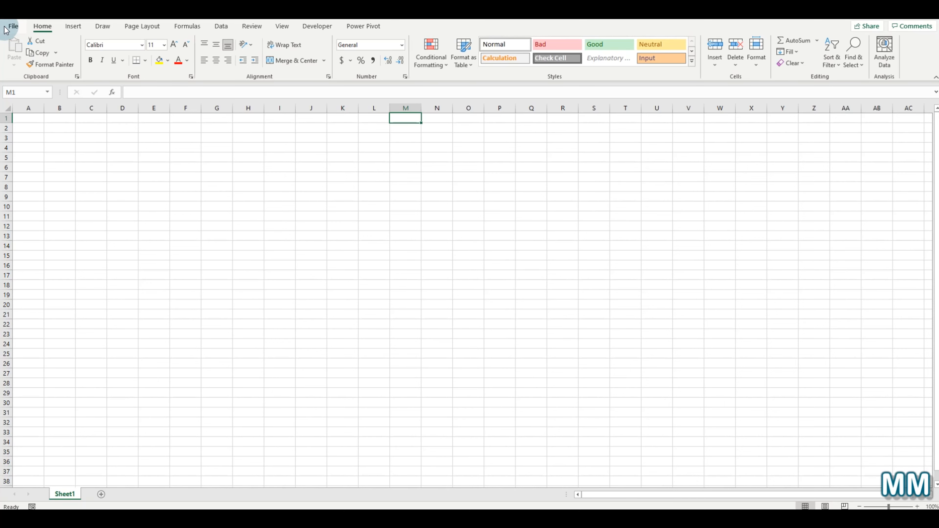
# Reset all Ribbon and Quick Access Toolbar customizations to their defaults and apply the change.
pyautogui.click(6, 29)
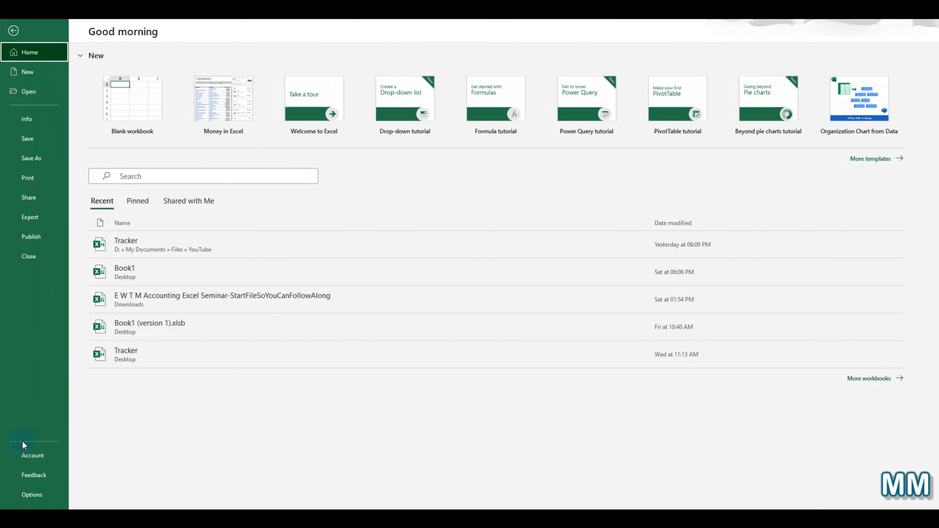
pyautogui.click(11, 496)
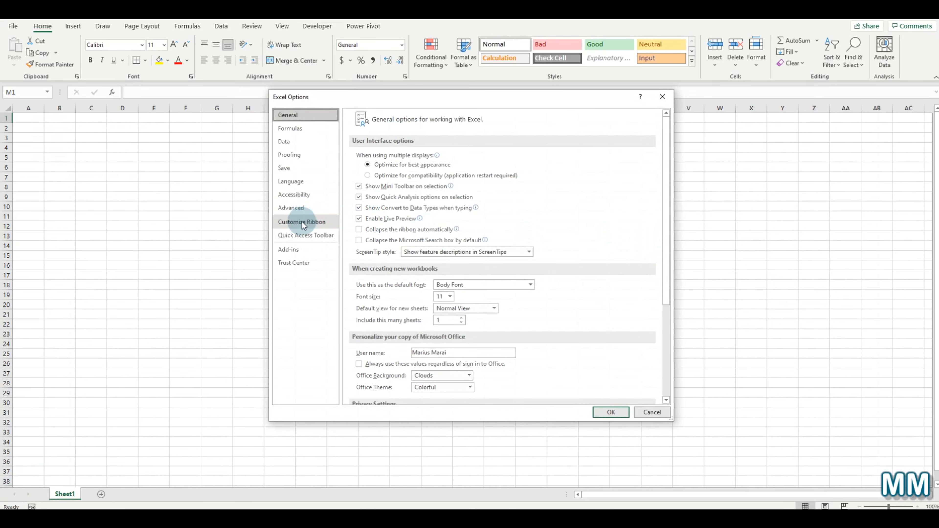
pyautogui.click(303, 222)
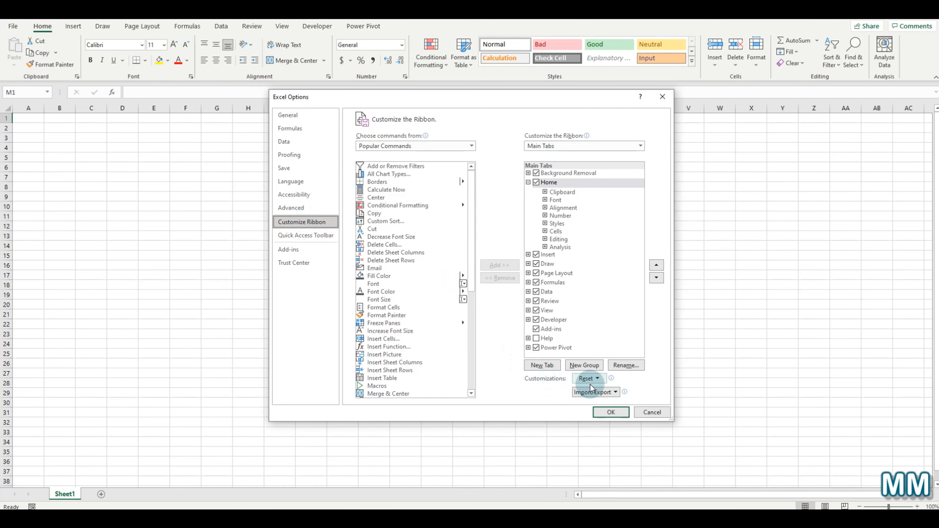
pyautogui.click(597, 379)
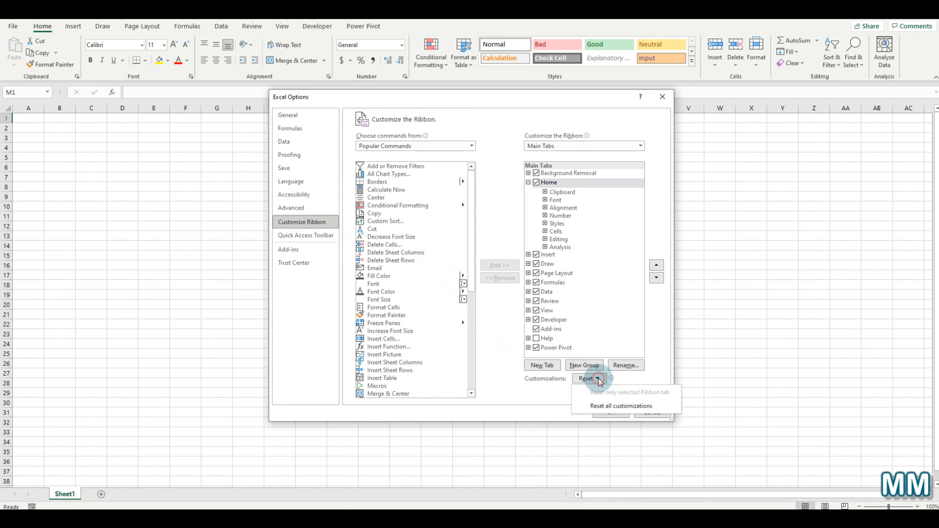
pyautogui.click(608, 407)
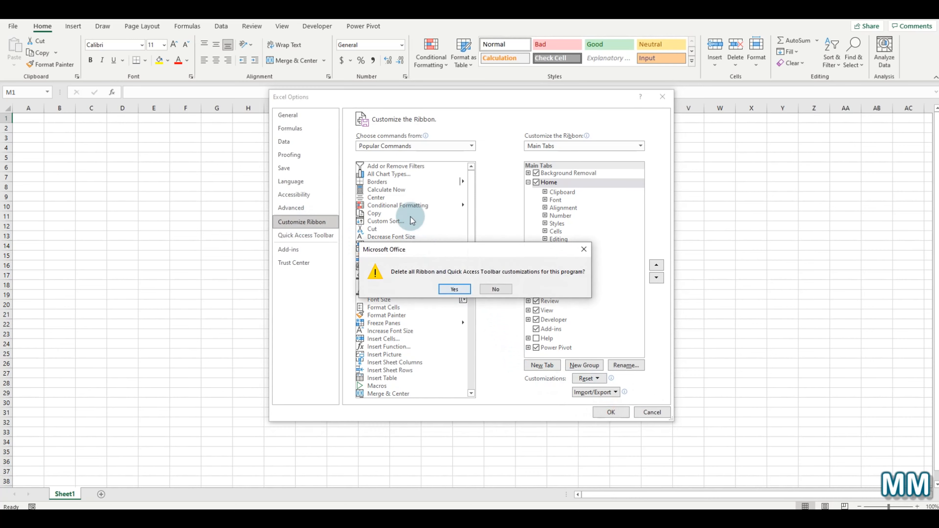
pyautogui.click(451, 290)
pyautogui.click(611, 412)
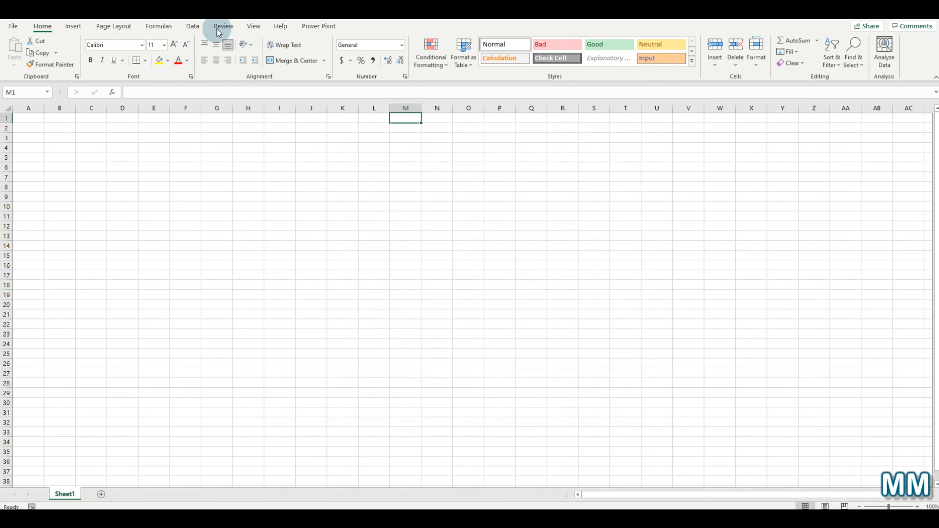
pyautogui.click(72, 26)
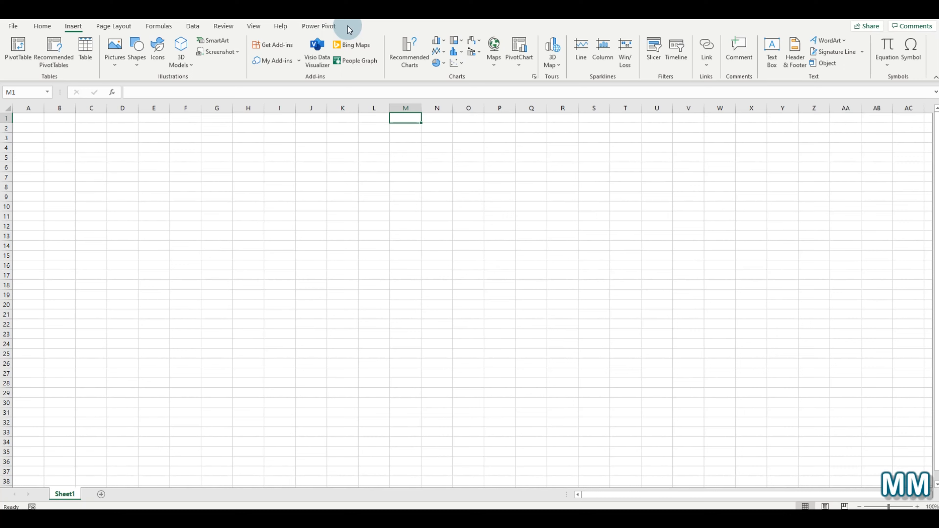
pyautogui.click(320, 26)
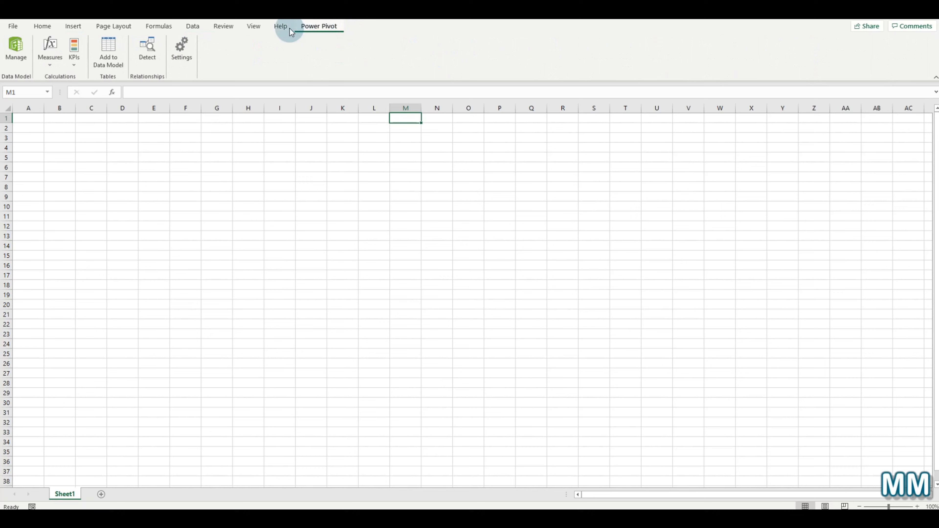
pyautogui.click(280, 27)
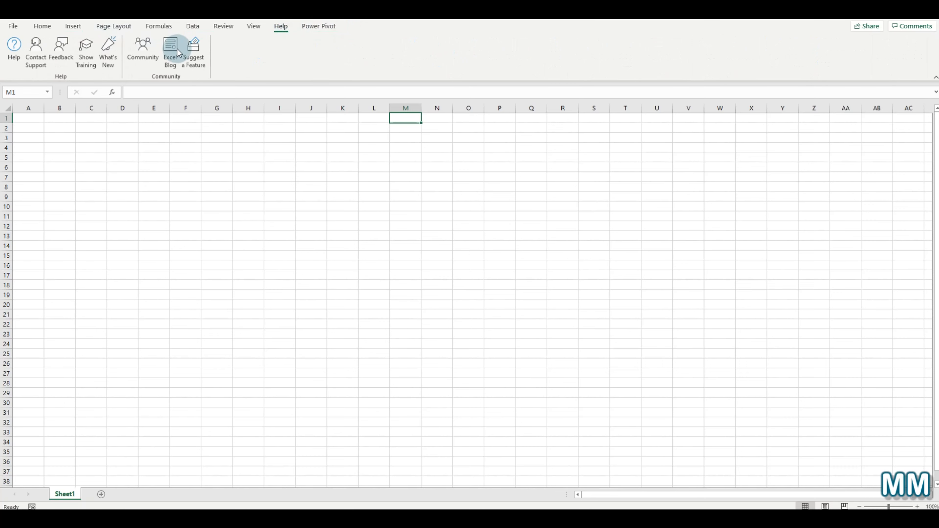
# Customize the ribbon to hide the Power Pivot and Help tabs.
pyautogui.click(13, 26)
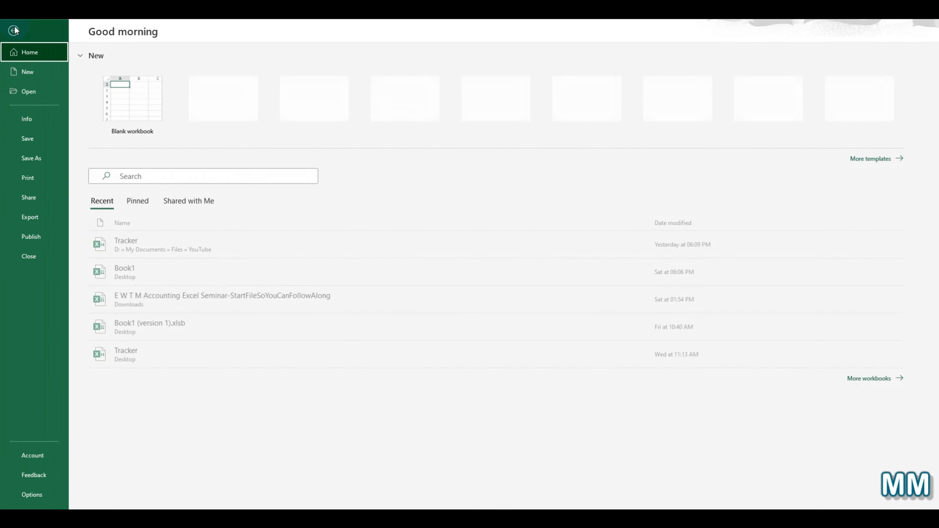
pyautogui.click(40, 495)
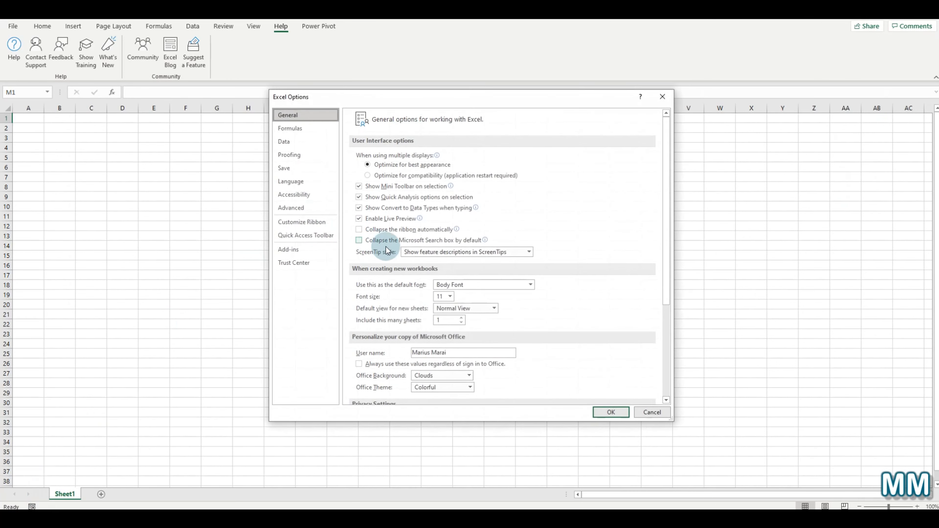
pyautogui.click(309, 222)
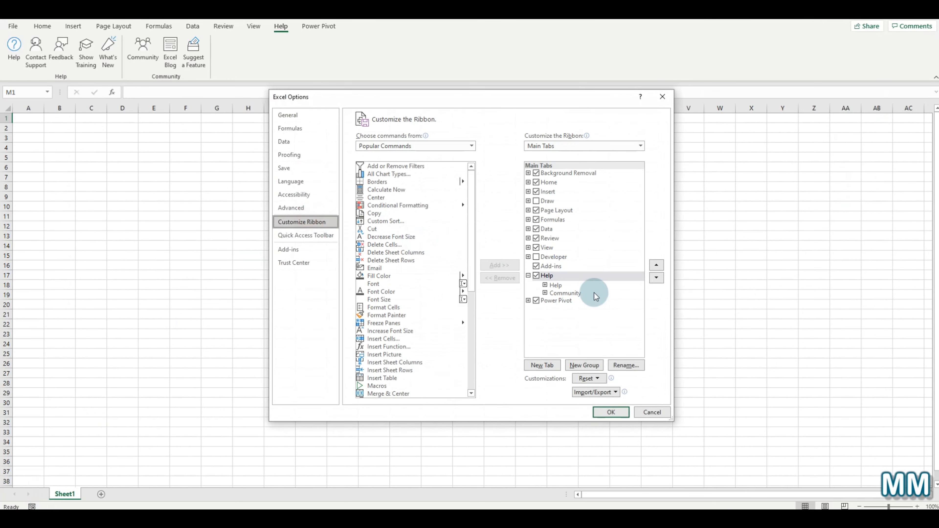
pyautogui.click(536, 302)
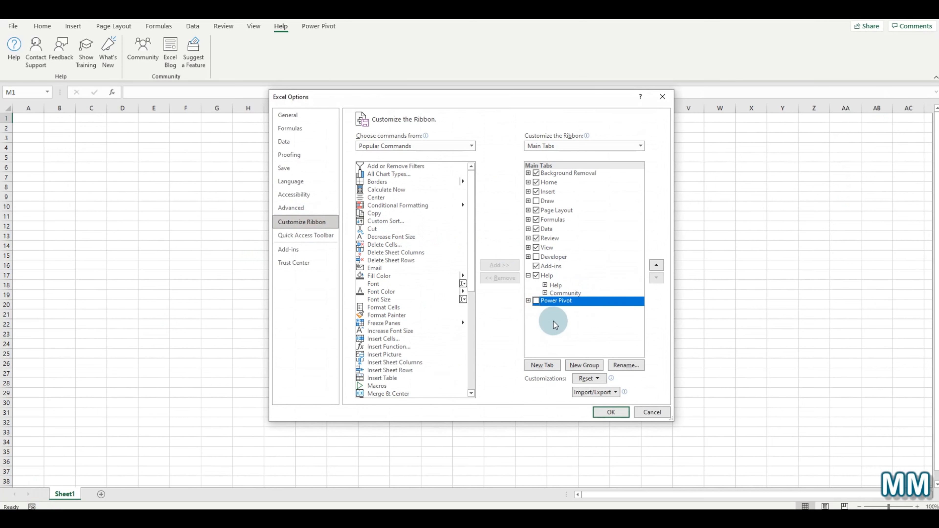
pyautogui.click(537, 275)
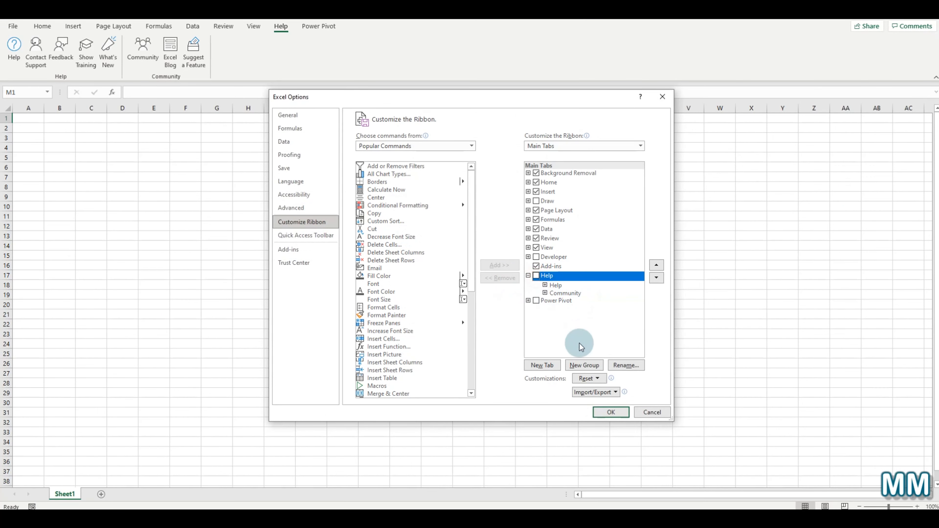
pyautogui.click(611, 412)
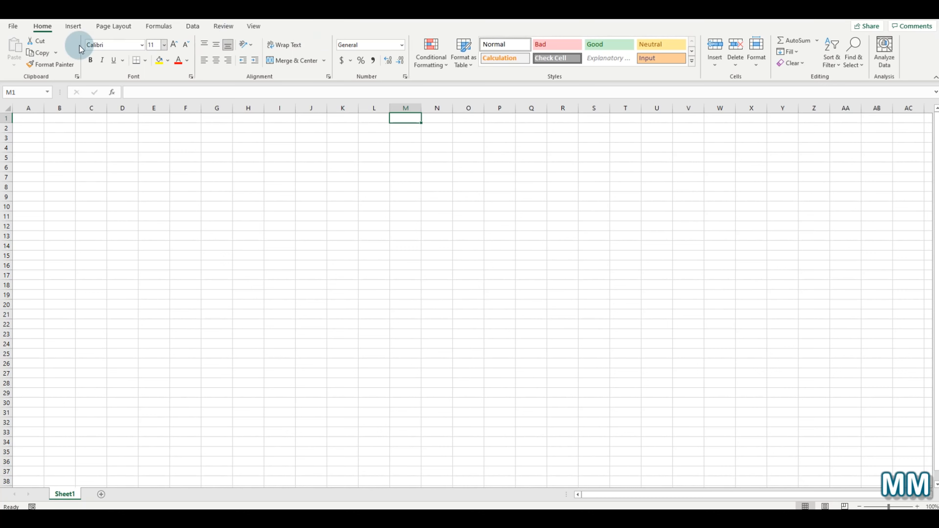
pyautogui.click(107, 26)
pyautogui.click(156, 25)
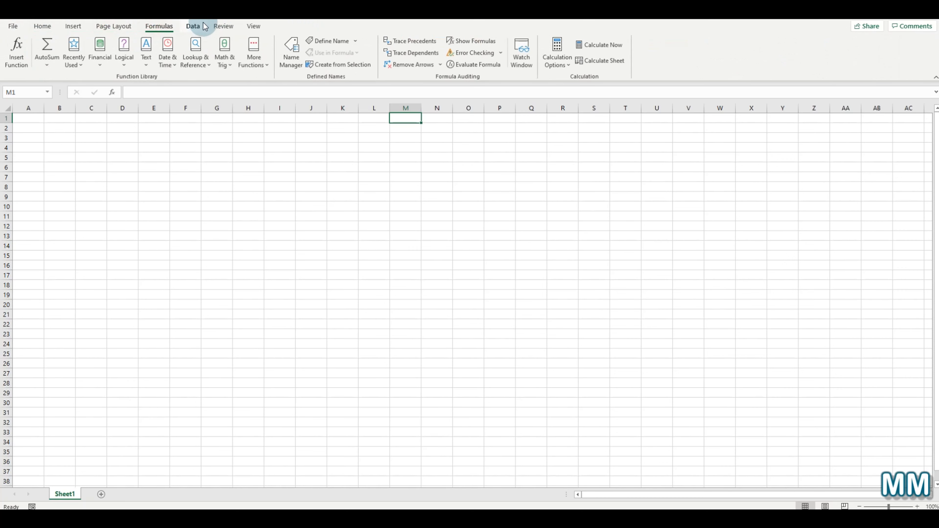
pyautogui.click(202, 25)
pyautogui.click(222, 26)
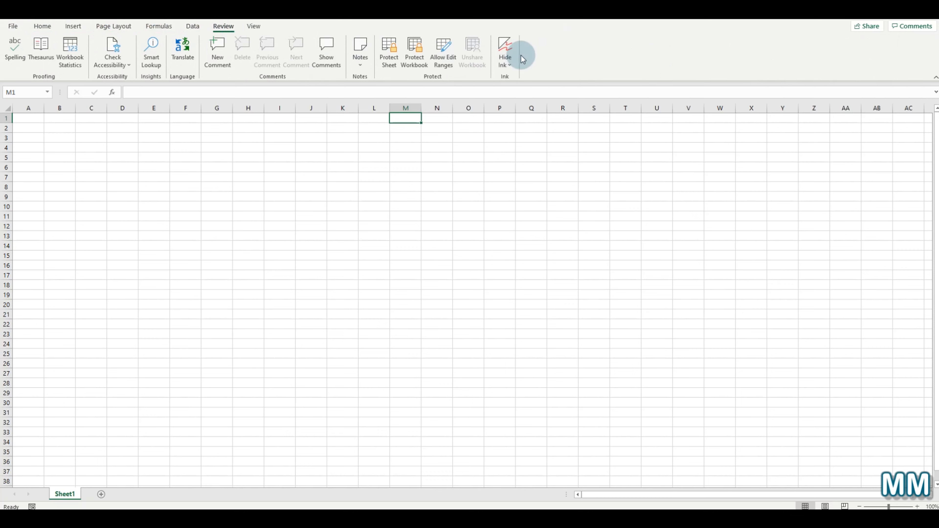
pyautogui.click(253, 26)
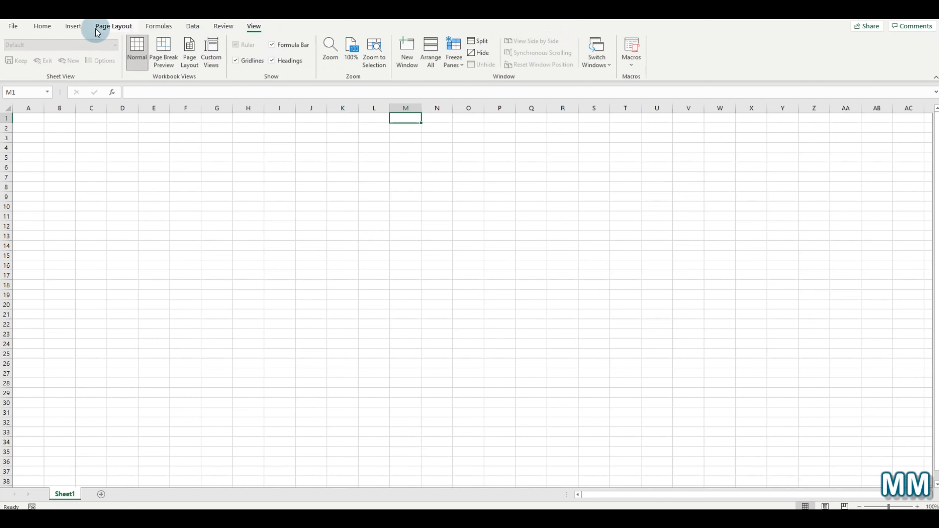
pyautogui.click(103, 26)
pyautogui.click(70, 26)
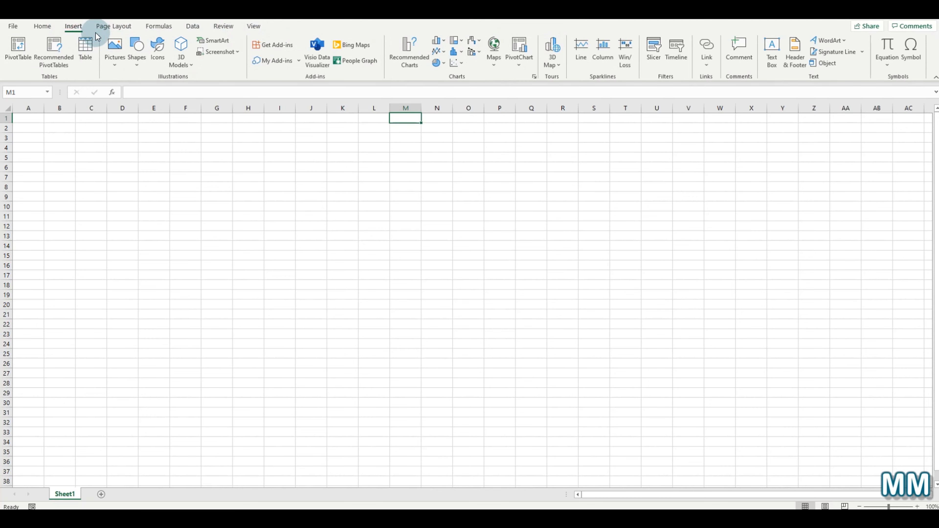
# Customize the ribbon to show the Draw tab among the main tabs.
pyautogui.click(15, 28)
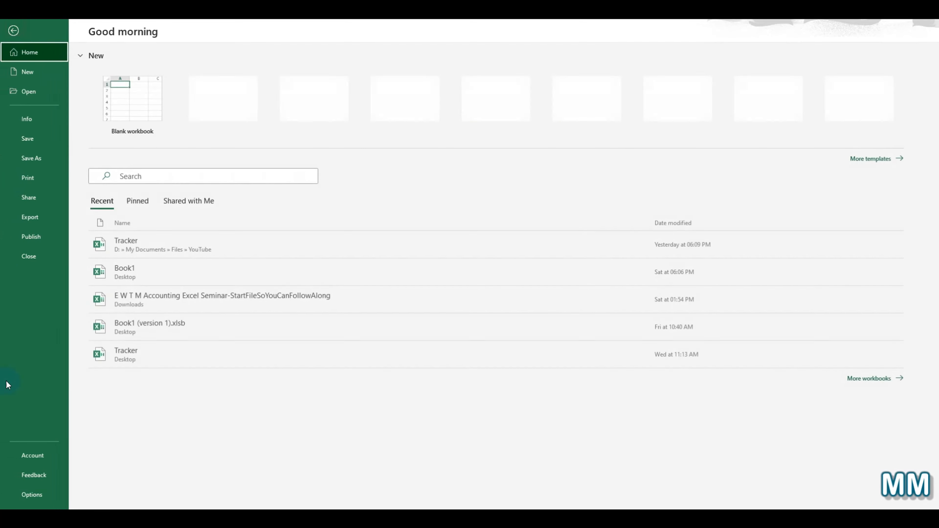
pyautogui.click(22, 496)
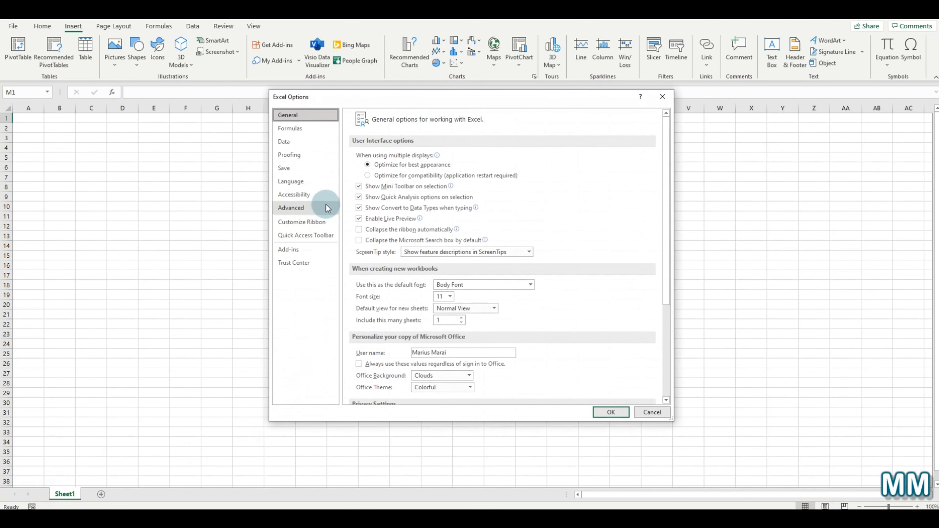
pyautogui.click(317, 222)
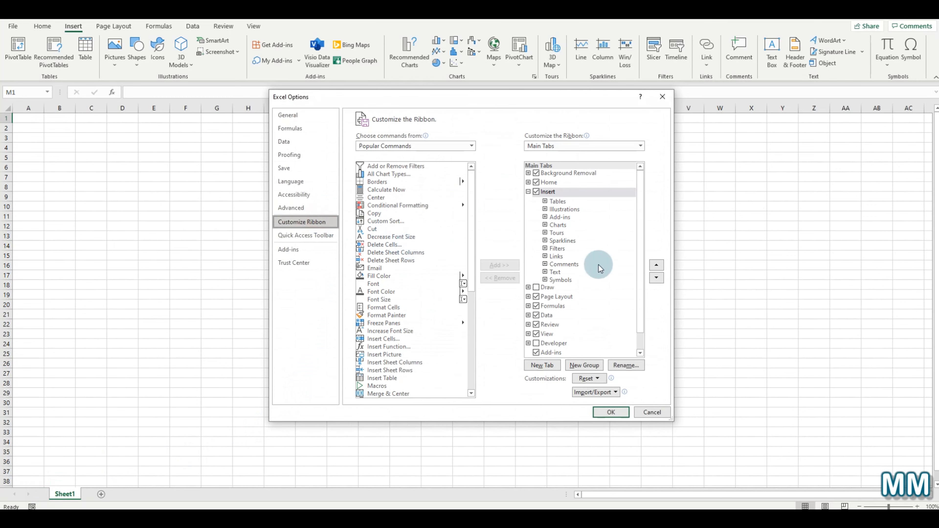
pyautogui.click(536, 288)
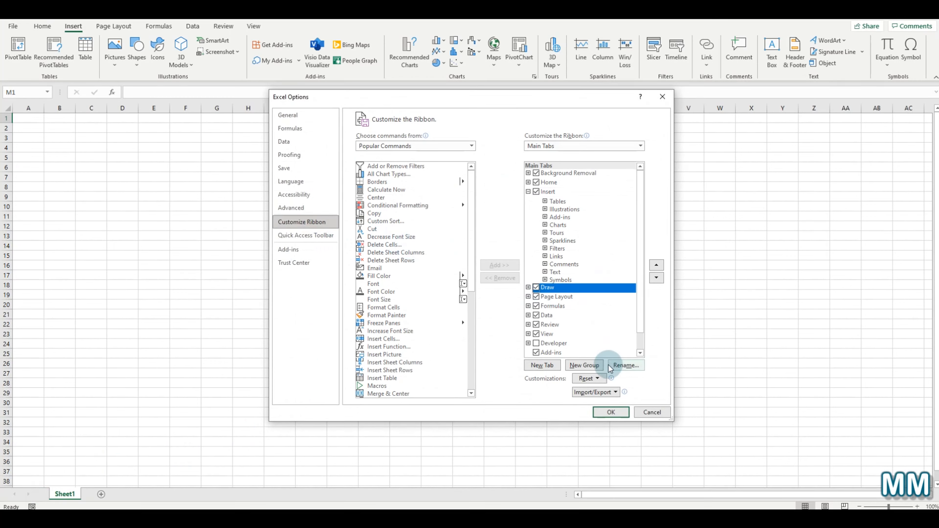
pyautogui.click(609, 411)
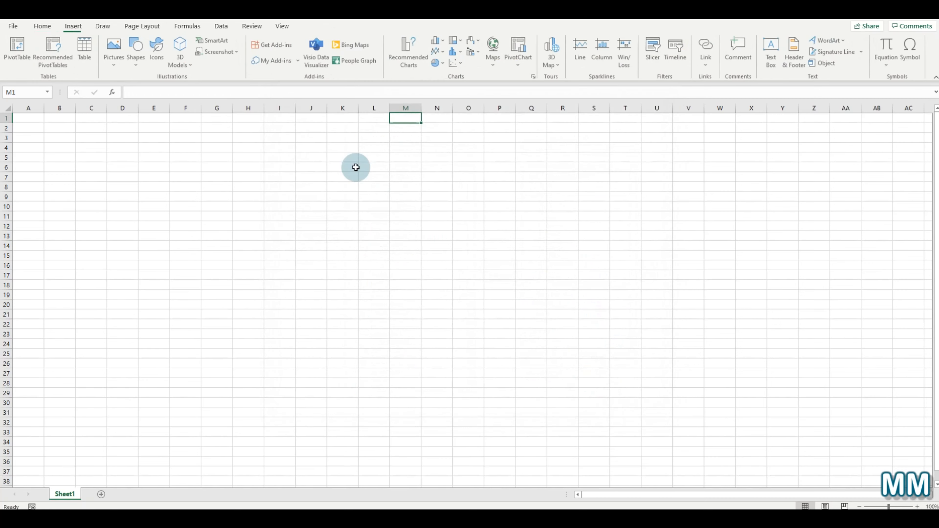
# Change the red 3.5 mm pen's color to dark blue and scribble large freehand ink strokes across Sheet1.
pyautogui.click(102, 27)
pyautogui.click(133, 53)
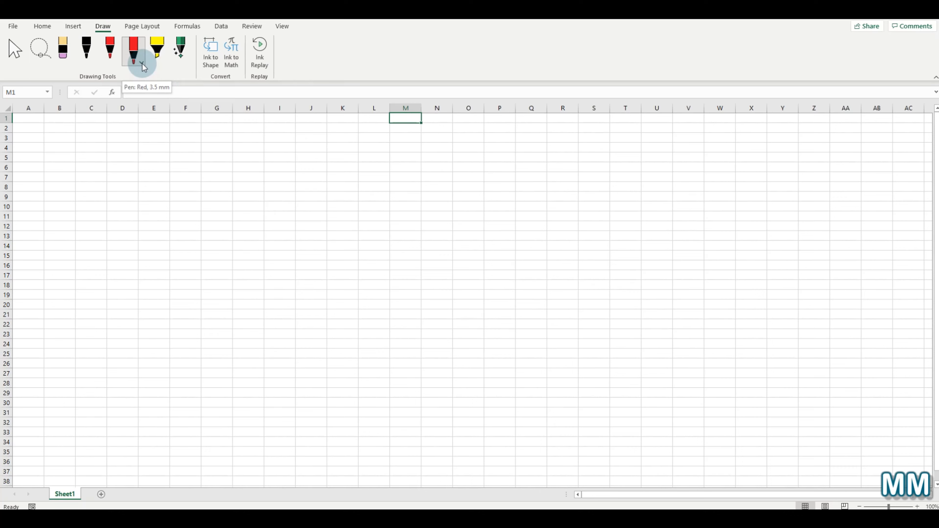
pyautogui.click(142, 63)
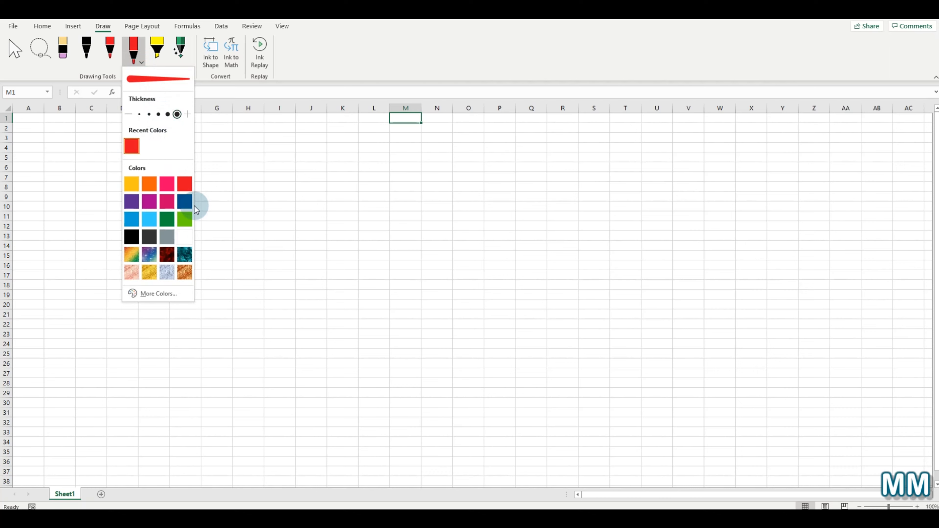
pyautogui.click(186, 202)
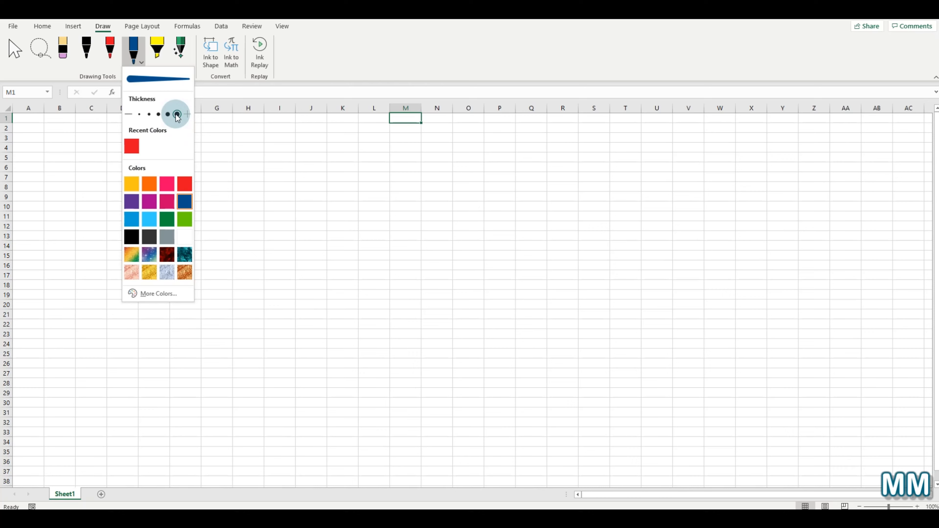
pyautogui.moveTo(293, 206)
pyautogui.mouseDown()
pyautogui.moveTo(294, 232)
pyautogui.moveTo(503, 237)
pyautogui.moveTo(369, 142)
pyautogui.moveTo(230, 316)
pyautogui.moveTo(719, 177)
pyautogui.moveTo(526, 367)
pyautogui.moveTo(392, 221)
pyautogui.moveTo(103, 407)
pyautogui.moveTo(731, 402)
pyautogui.moveTo(576, 148)
pyautogui.moveTo(692, 272)
pyautogui.moveTo(446, 256)
pyautogui.moveTo(872, 289)
pyautogui.moveTo(782, 362)
pyautogui.mouseUp()
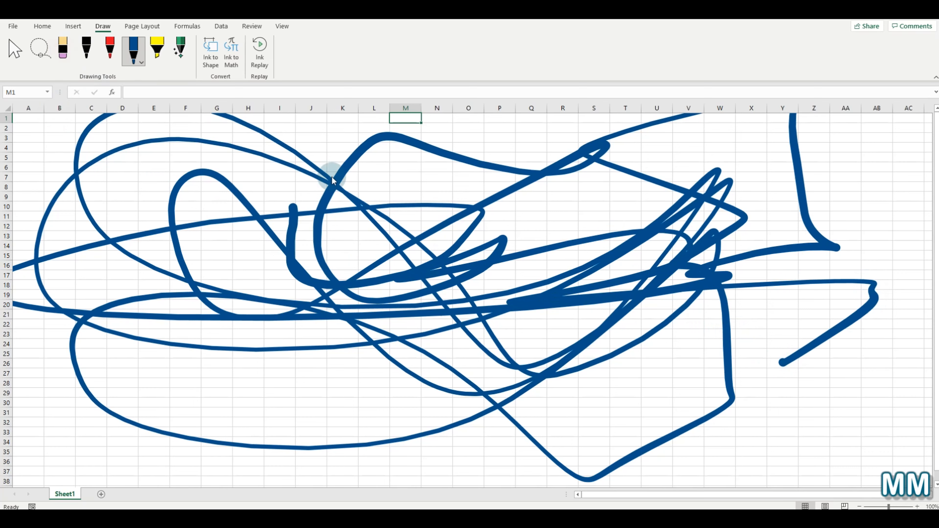
pyautogui.moveTo(332, 180)
pyautogui.mouseDown()
pyautogui.moveTo(278, 222)
pyautogui.moveTo(414, 182)
pyautogui.mouseUp()
# Erase all the blue ink strokes from Sheet1 with the Eraser.
pyautogui.click(63, 50)
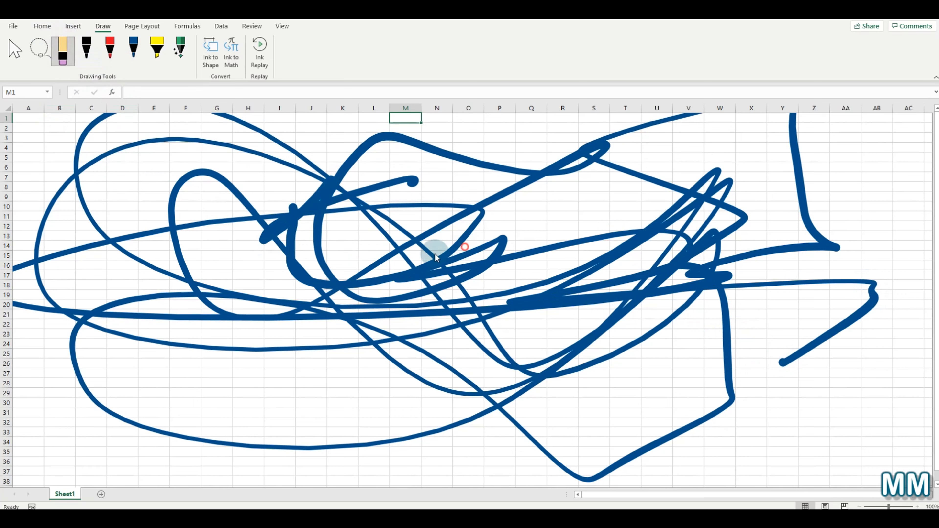
pyautogui.click(436, 257)
pyautogui.click(417, 187)
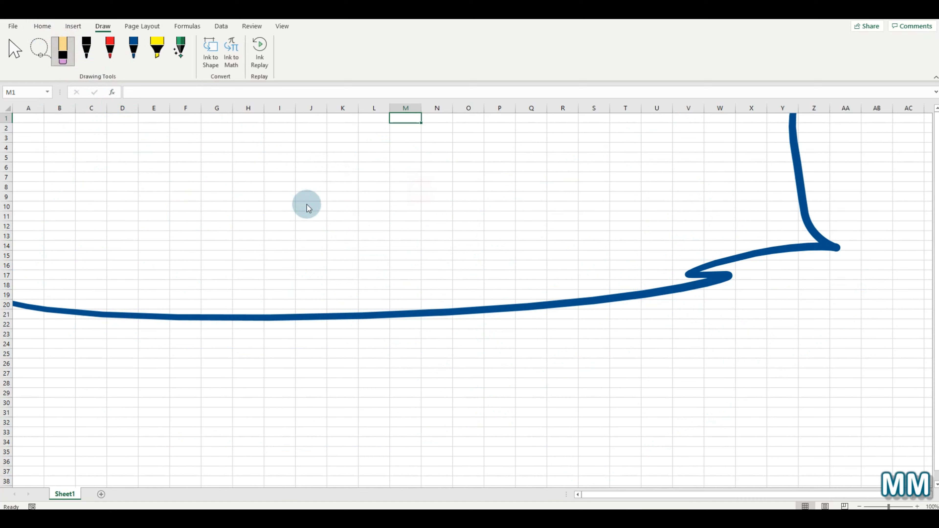
pyautogui.click(752, 259)
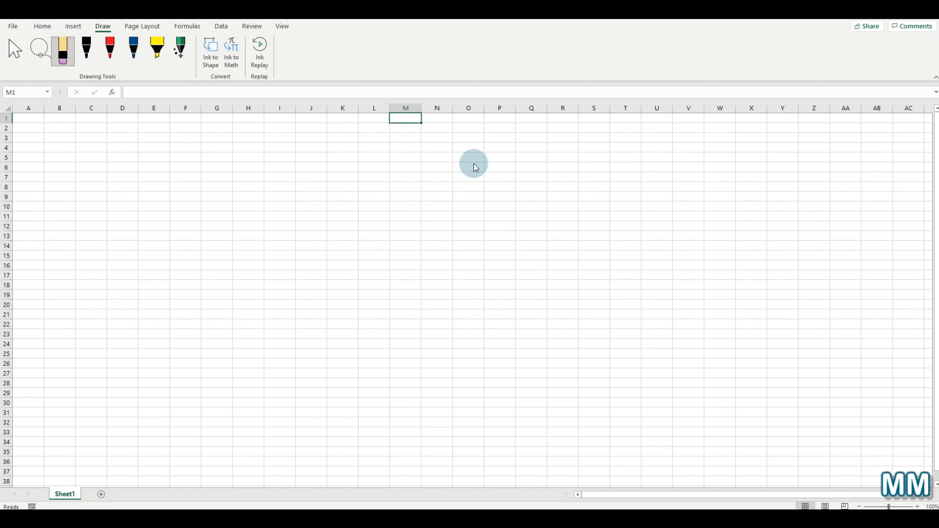
# Undo the erasing of the blue ink strokes.
pyautogui.hotkey('ctrl', 'z')
pyautogui.hotkey('ctrl', 'z')
pyautogui.hotkey('ctrl', 'z')
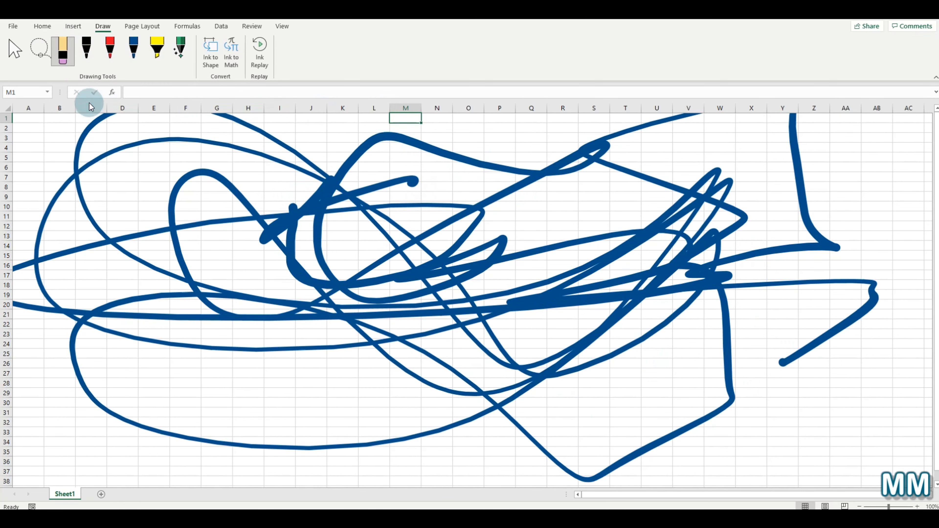
# Customize the ribbon by adding the Ink tool tab from All Tabs to the main tabs, directly after Draw.
pyautogui.click(13, 26)
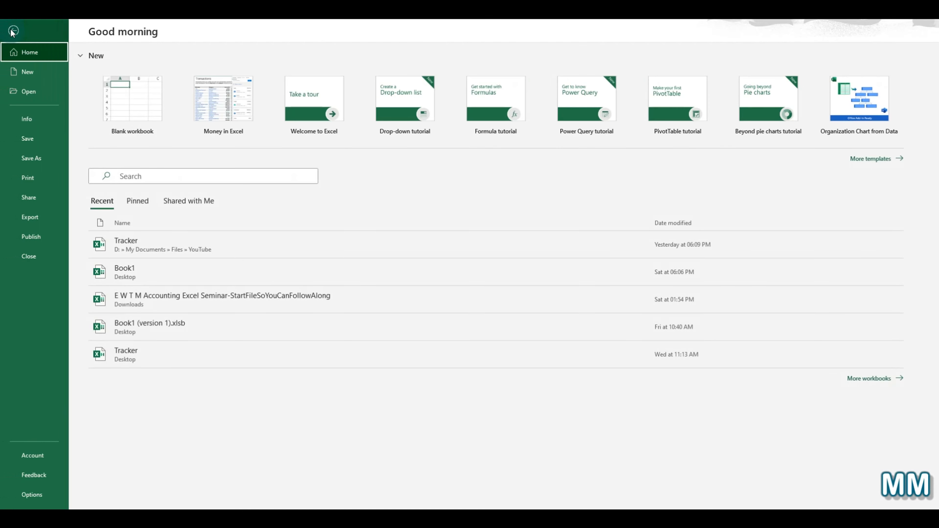
pyautogui.click(58, 498)
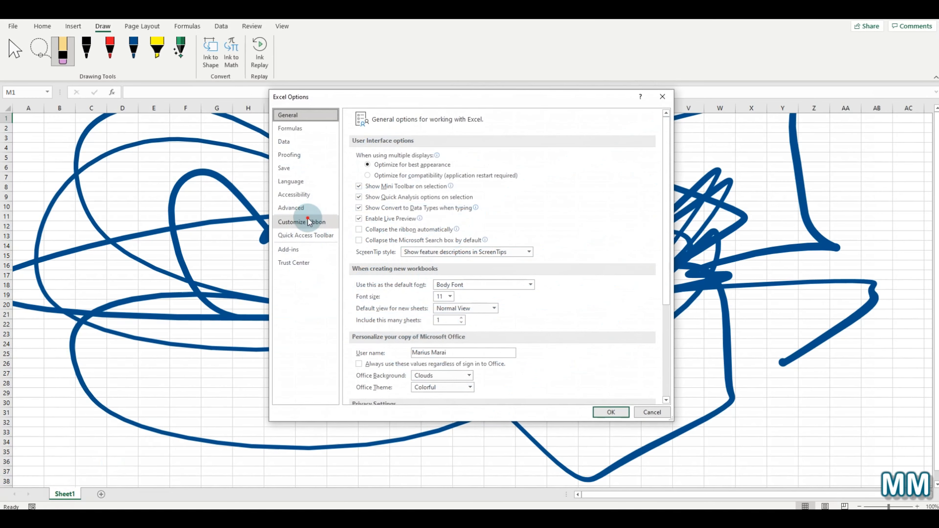
pyautogui.click(308, 222)
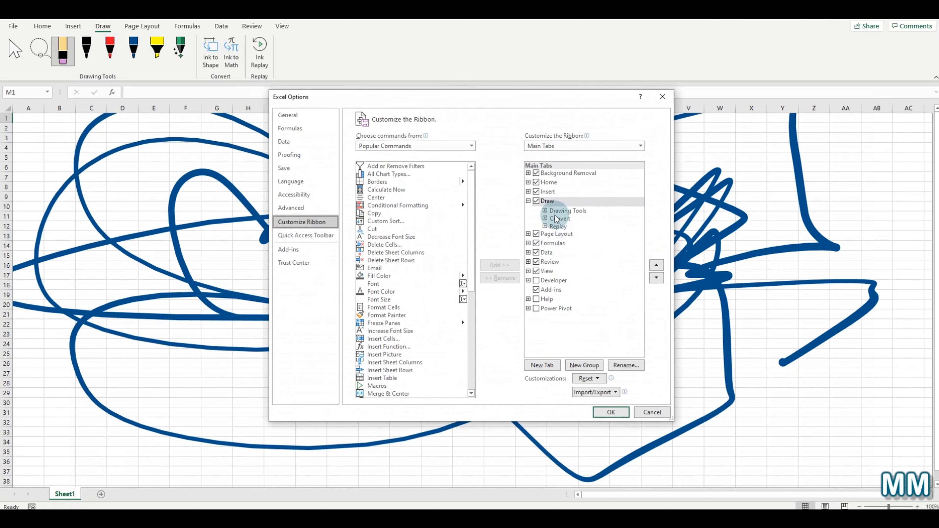
pyautogui.click(529, 202)
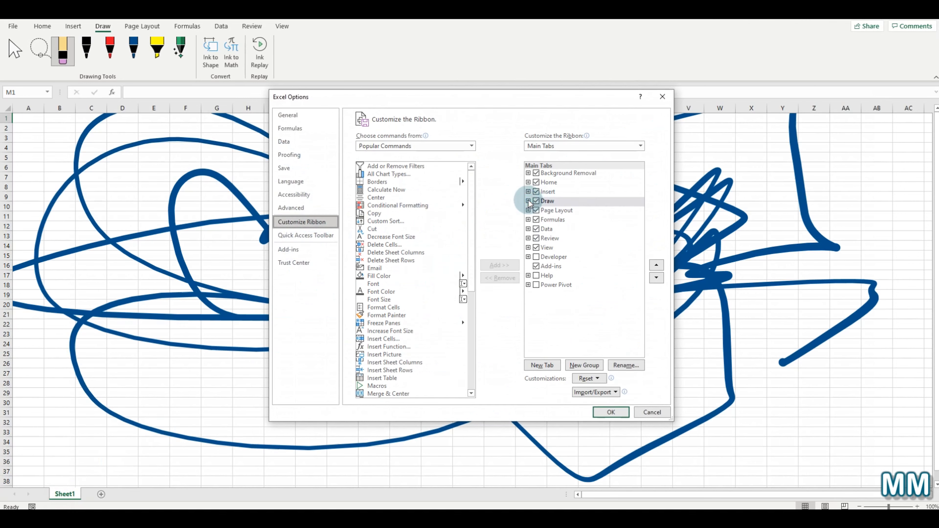
pyautogui.click(549, 202)
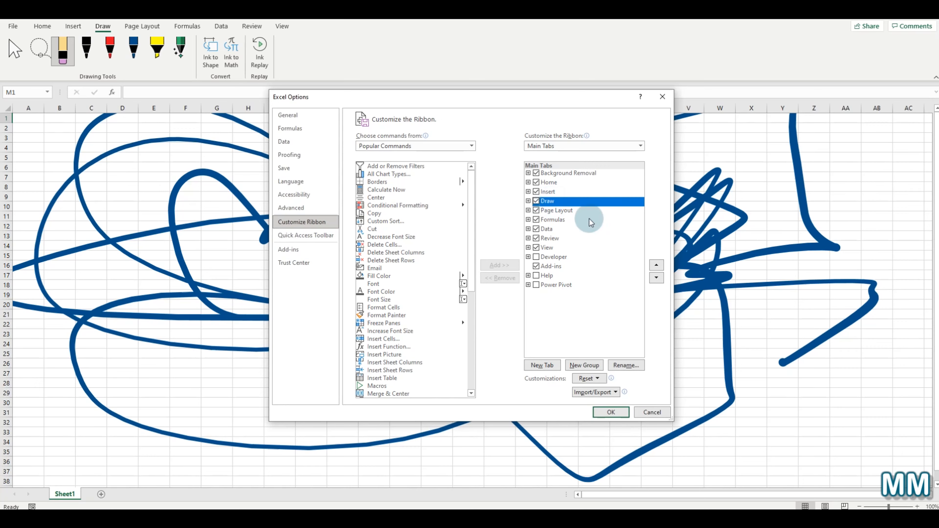
pyautogui.click(407, 147)
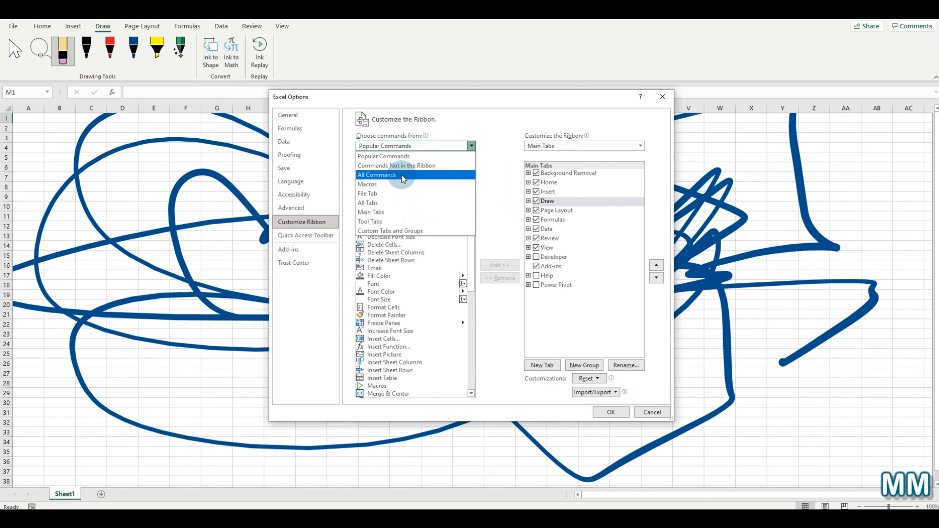
pyautogui.click(400, 202)
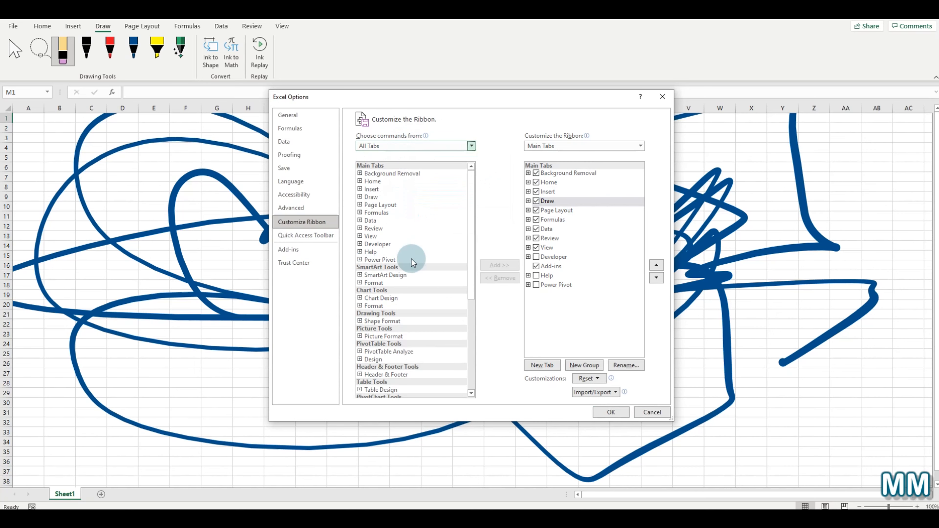
pyautogui.scroll(-4, 406, 302)
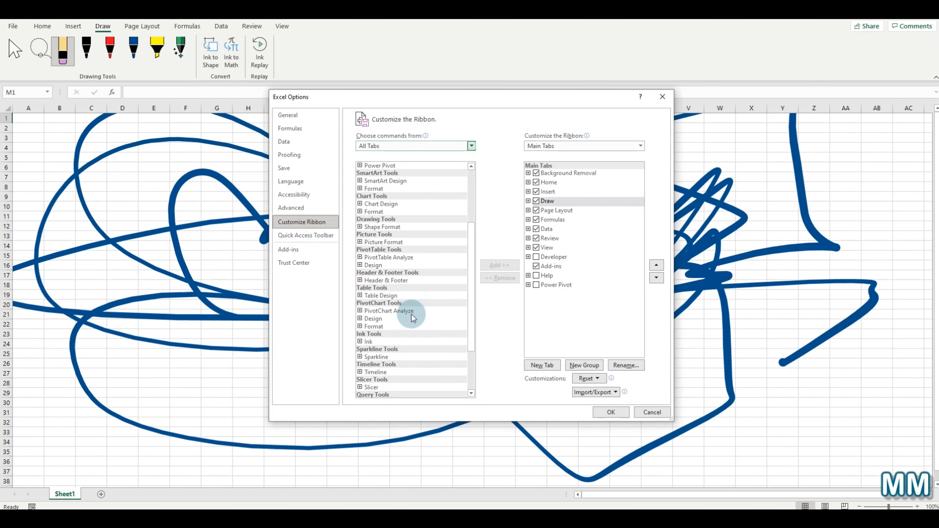
pyautogui.scroll(-2, 413, 319)
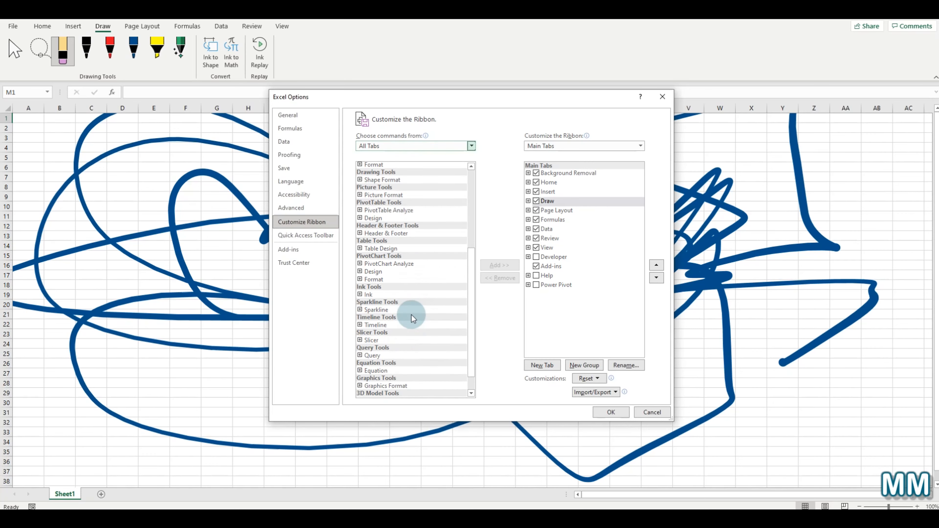
pyautogui.click(367, 294)
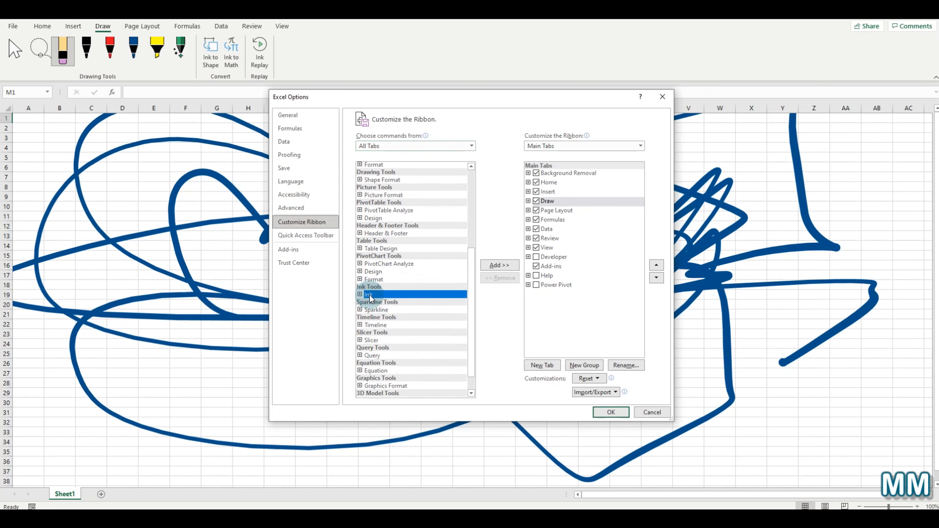
pyautogui.click(499, 266)
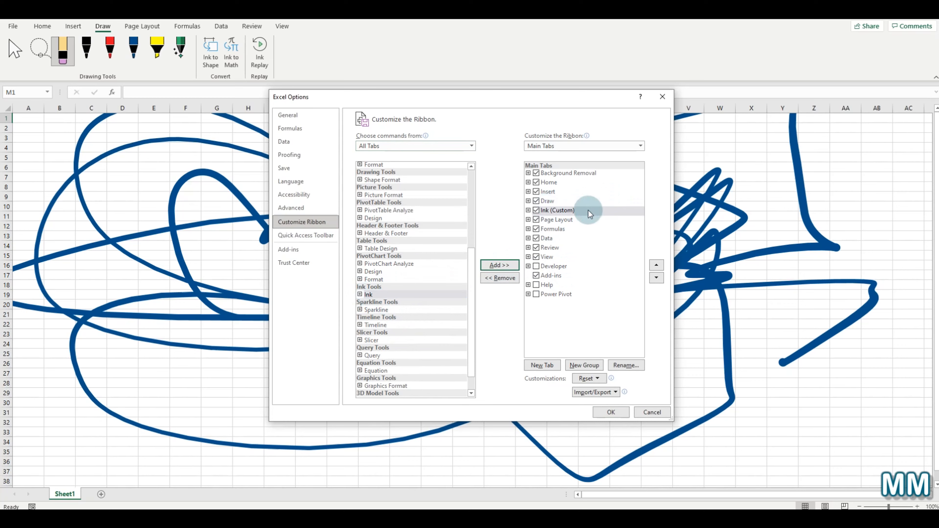
pyautogui.click(621, 411)
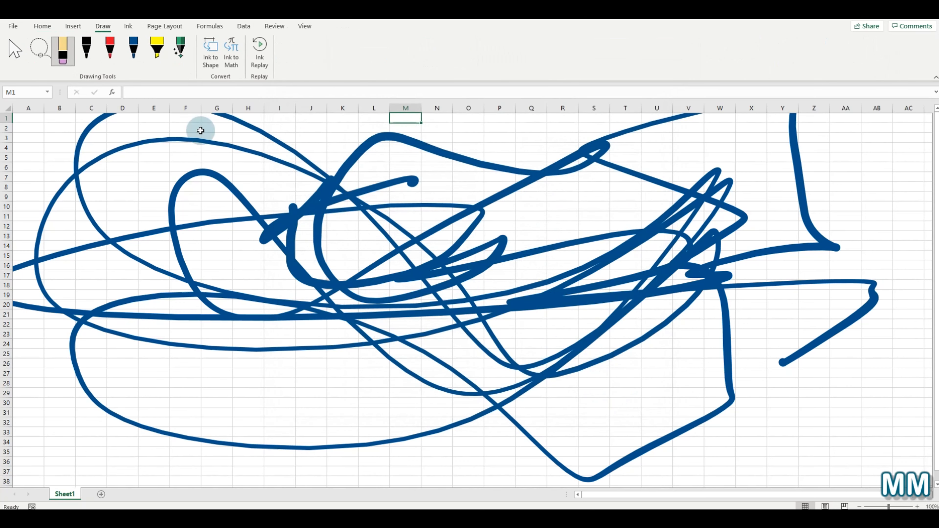
# Select the blue ink drawing, check its ink color options, and erase the strokes with the custom Ink tab's Eraser.
pyautogui.click(128, 28)
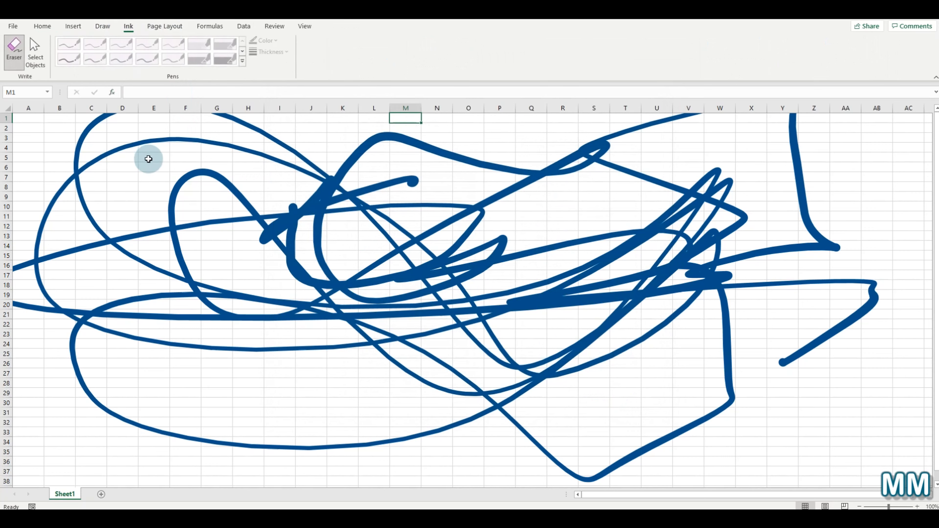
pyautogui.click(176, 212)
pyautogui.click(175, 210)
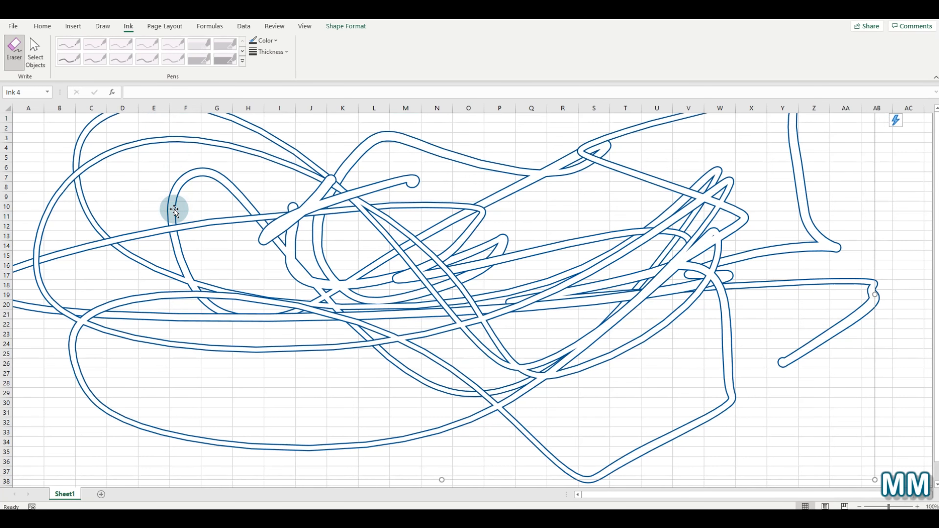
pyautogui.click(281, 41)
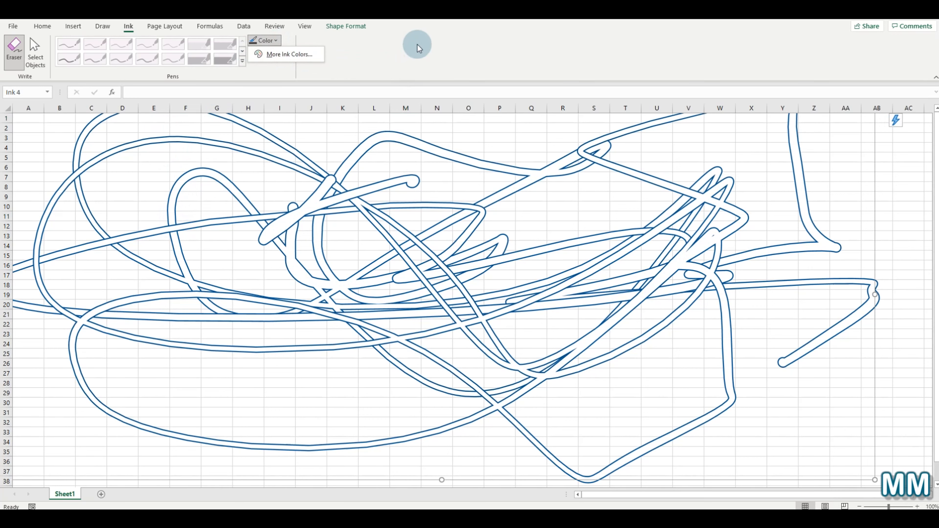
pyautogui.click(435, 80)
pyautogui.click(42, 44)
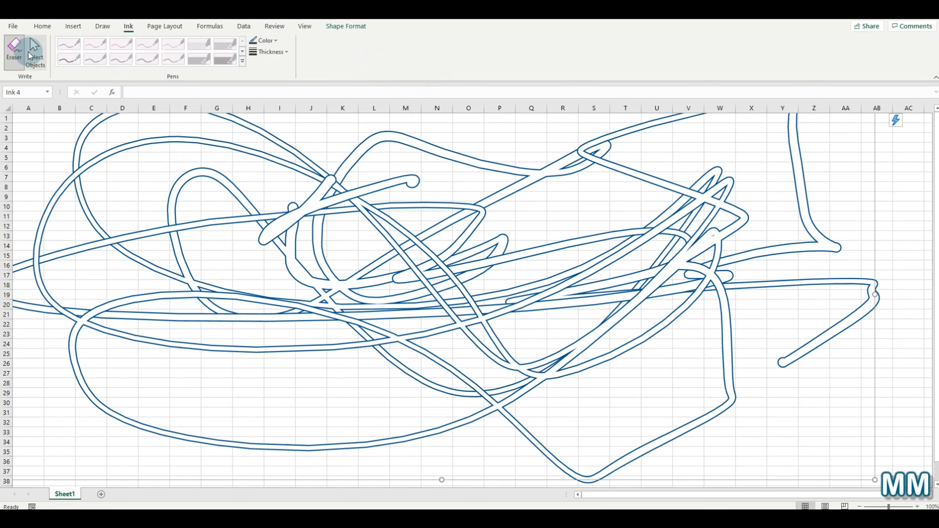
pyautogui.click(14, 50)
pyautogui.moveTo(307, 180)
pyautogui.mouseDown()
pyautogui.moveTo(386, 252)
pyautogui.moveTo(334, 316)
pyautogui.mouseUp()
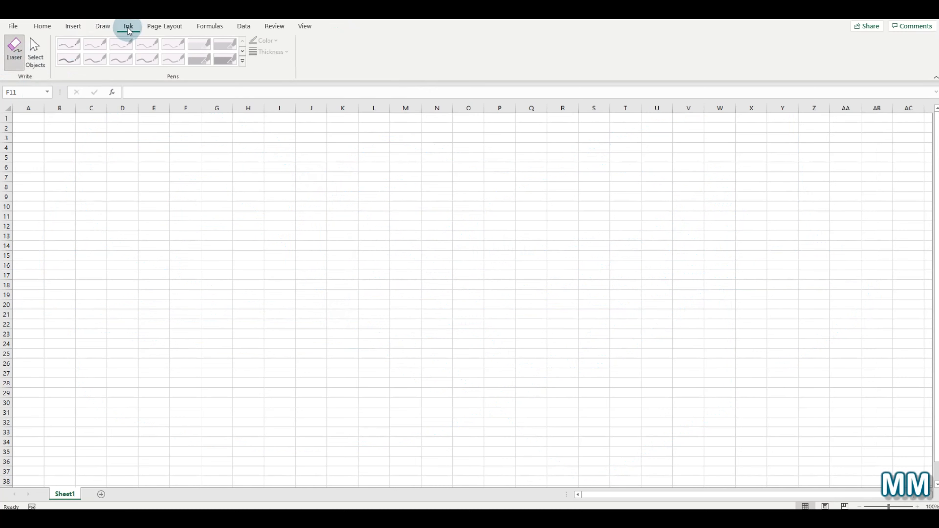
# Customize the ribbon to hide the custom Ink tab while keeping it in the main tabs list.
pyautogui.click(14, 27)
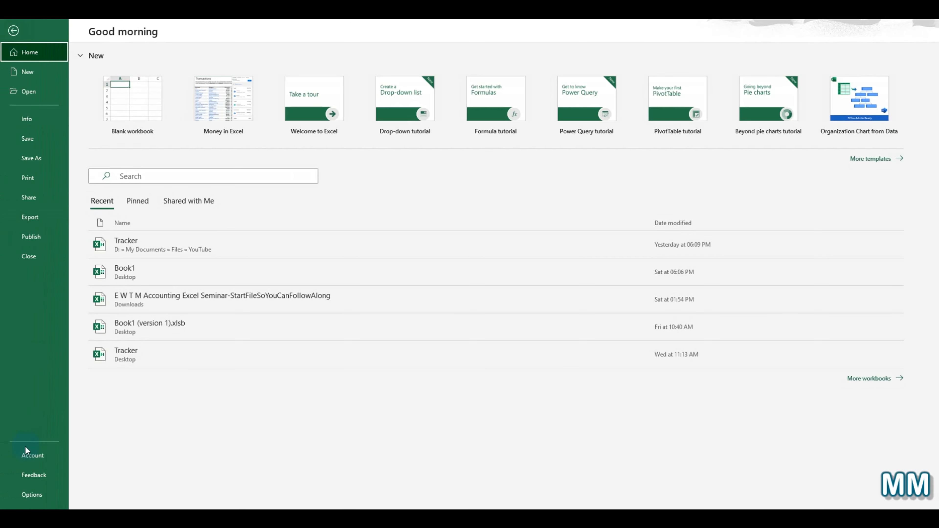
pyautogui.click(33, 502)
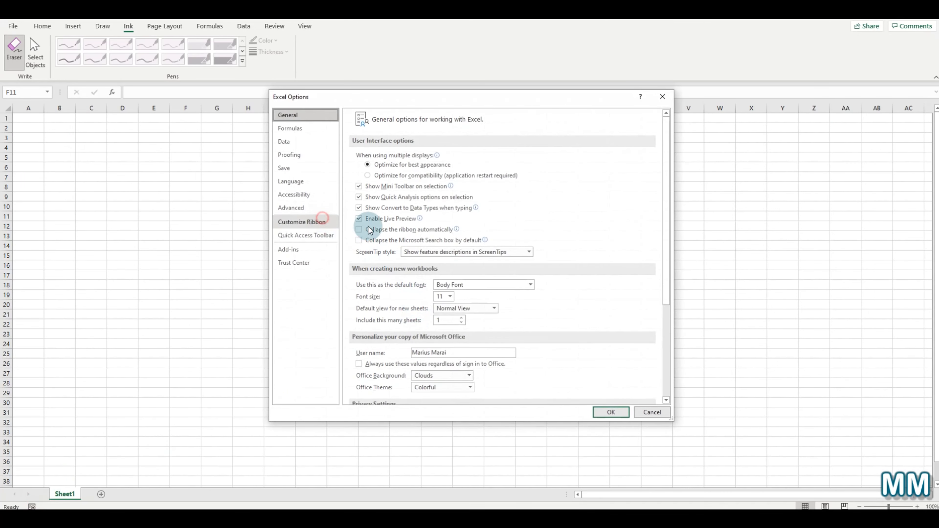
pyautogui.click(322, 218)
pyautogui.click(421, 145)
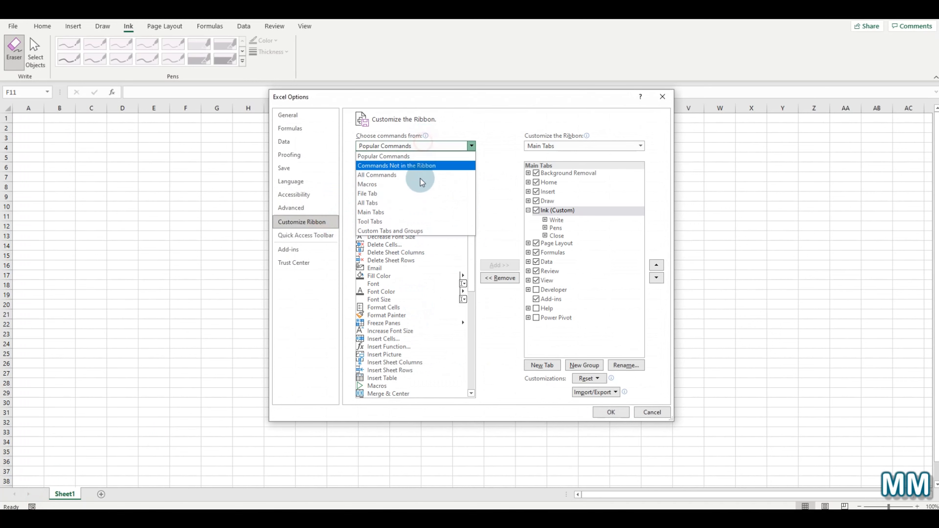
pyautogui.click(420, 203)
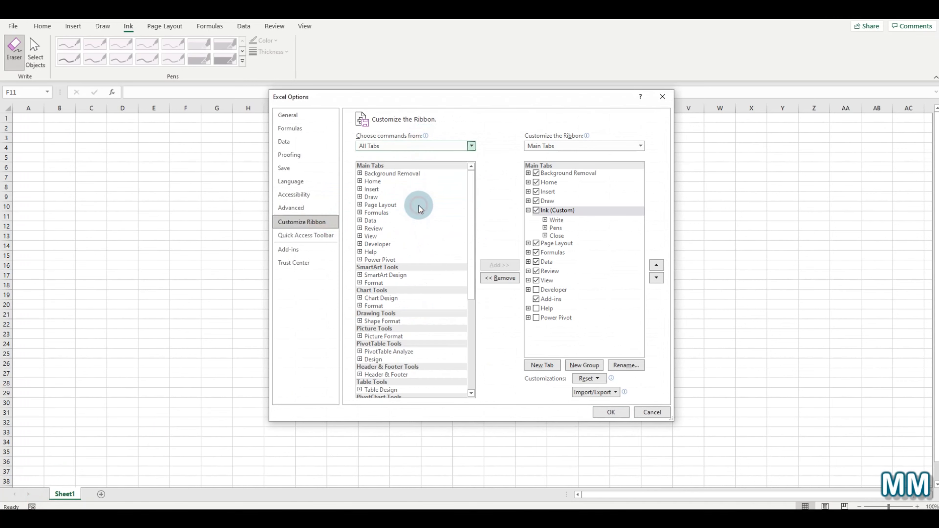
pyautogui.click(528, 210)
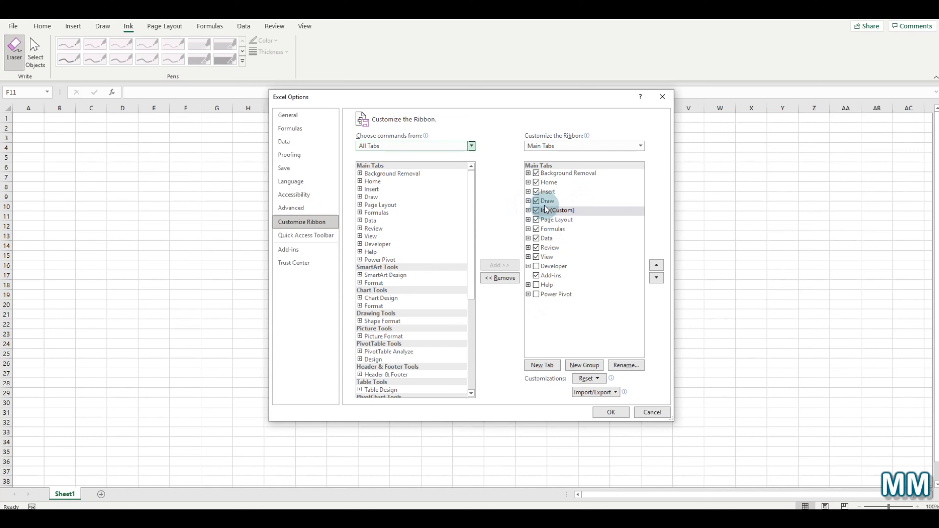
pyautogui.scroll(-1, 447, 213)
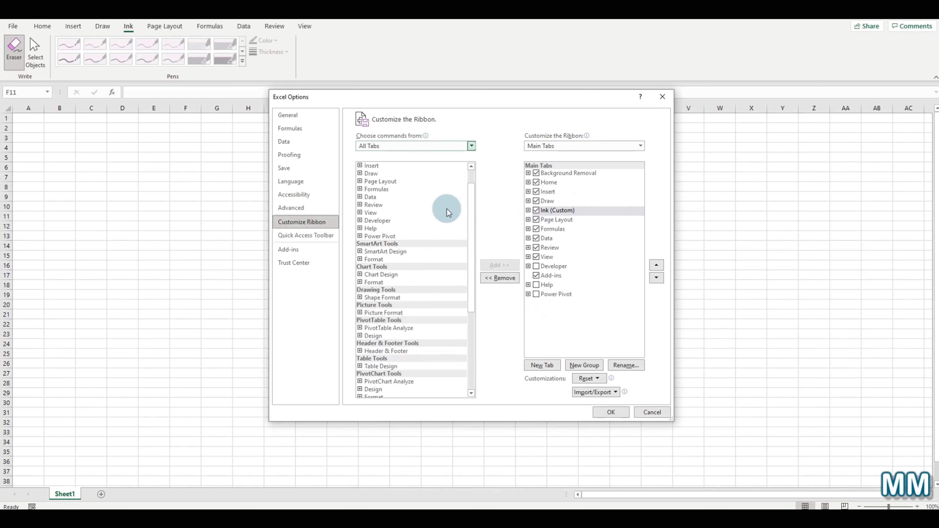
pyautogui.scroll(-6, 447, 211)
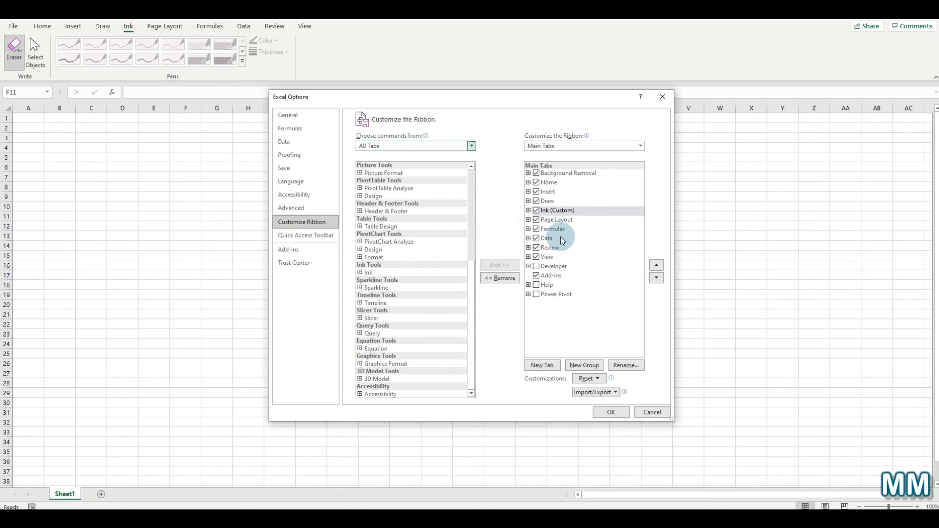
pyautogui.click(576, 214)
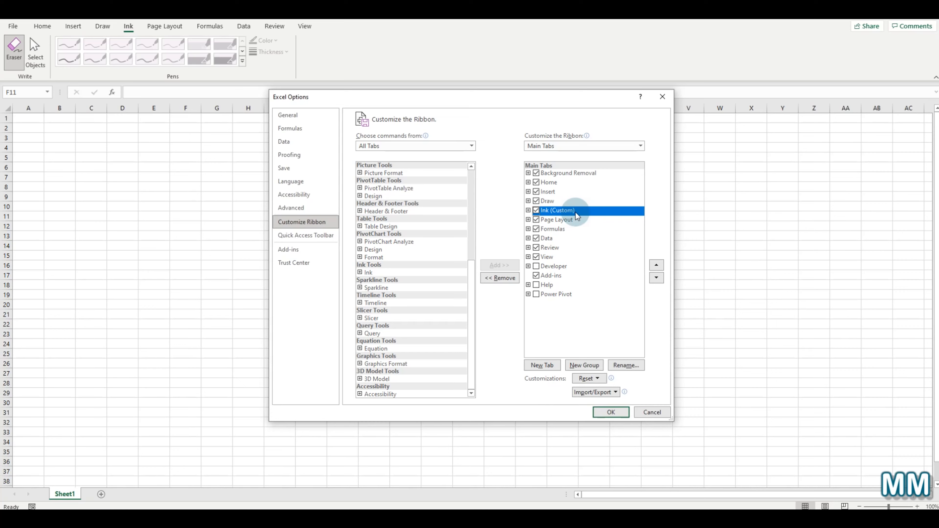
pyautogui.click(536, 211)
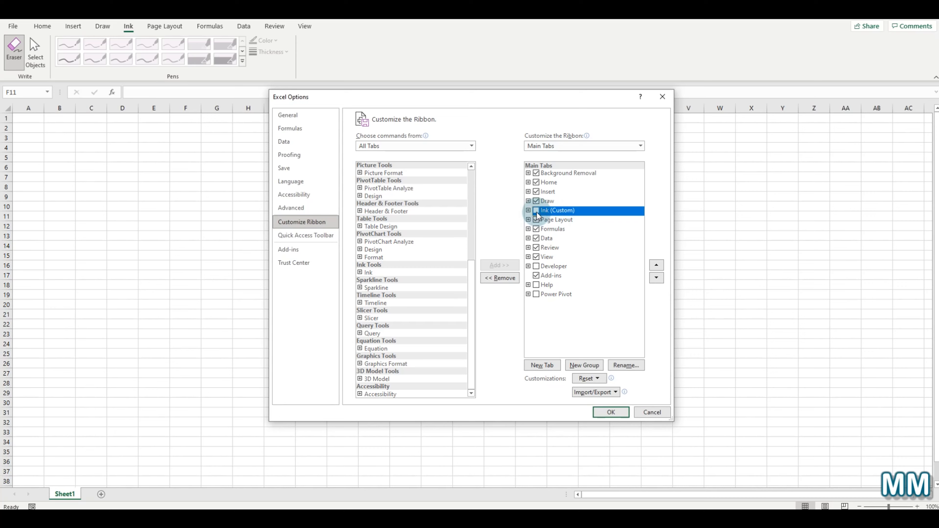
pyautogui.click(610, 412)
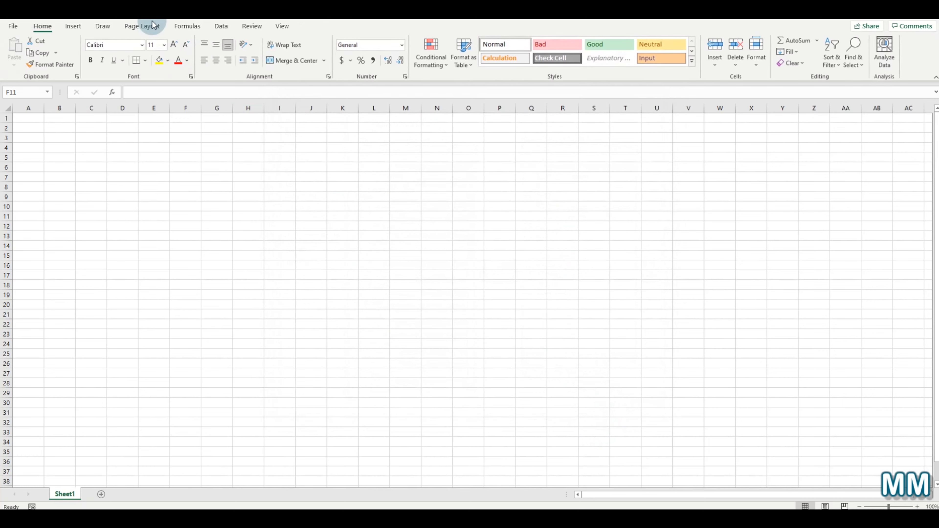
# Remove the custom Ink tab entirely from the ribbon's main tabs list.
pyautogui.click(13, 27)
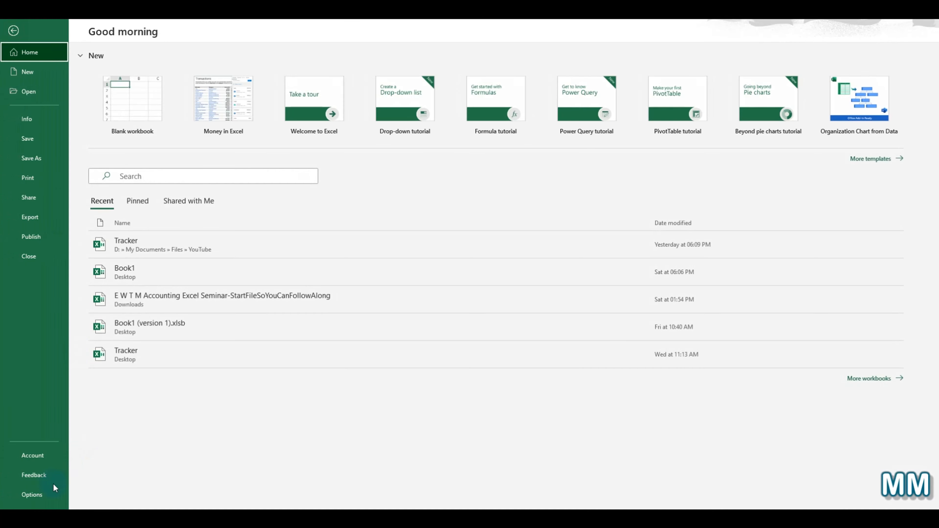
pyautogui.click(55, 490)
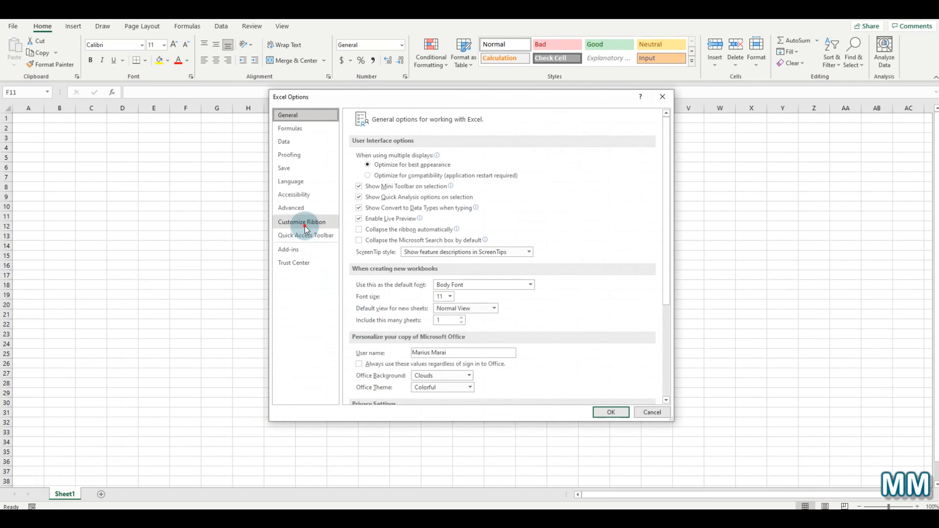
pyautogui.click(305, 226)
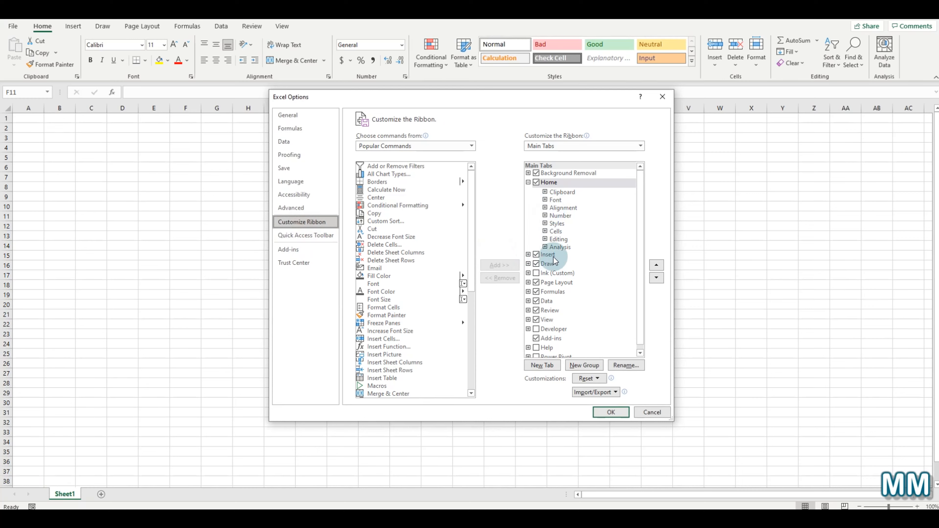
pyautogui.click(559, 274)
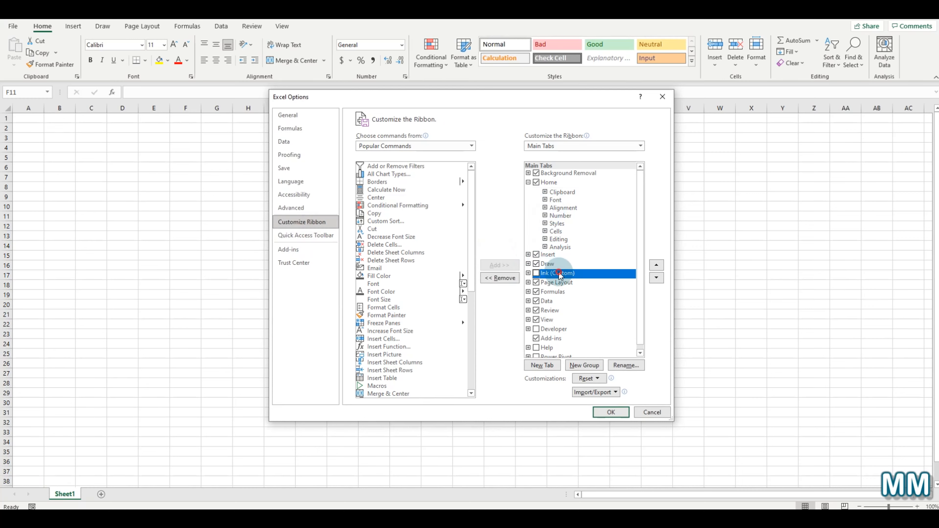
pyautogui.click(501, 278)
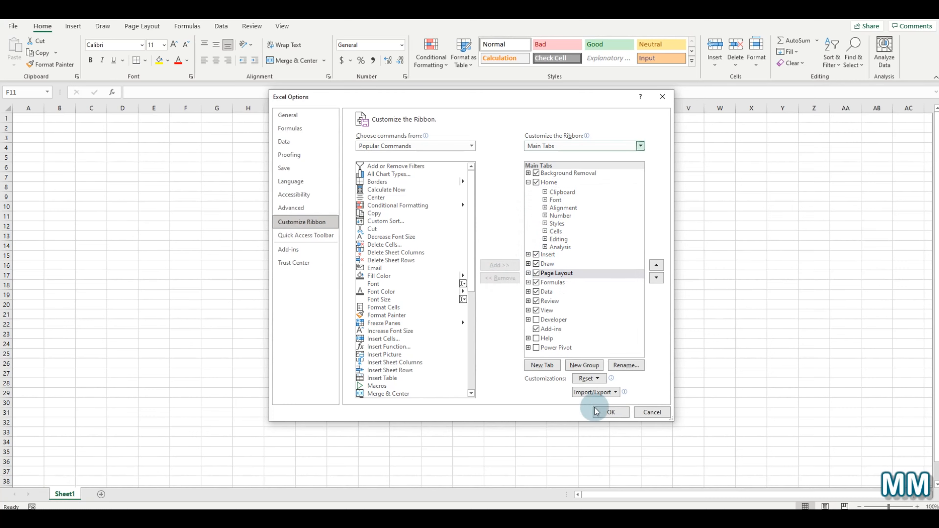
pyautogui.click(603, 411)
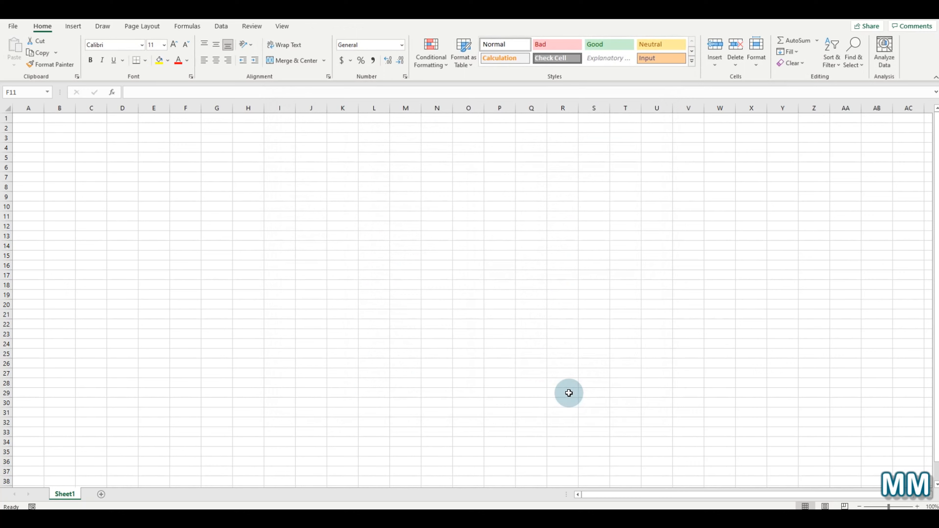